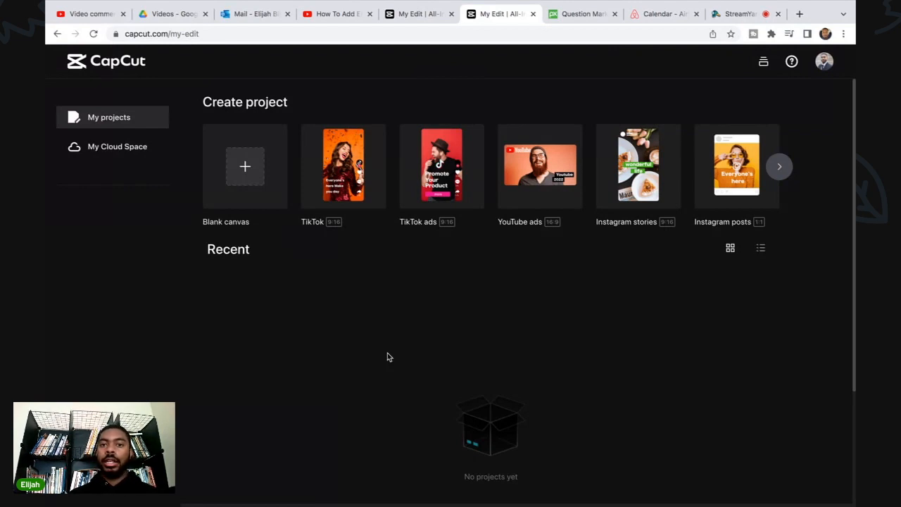
Create a TikTok 9:16 project and upload RSG Short.mp4 from the computer's Documents folder.
mouse_move(338, 185)
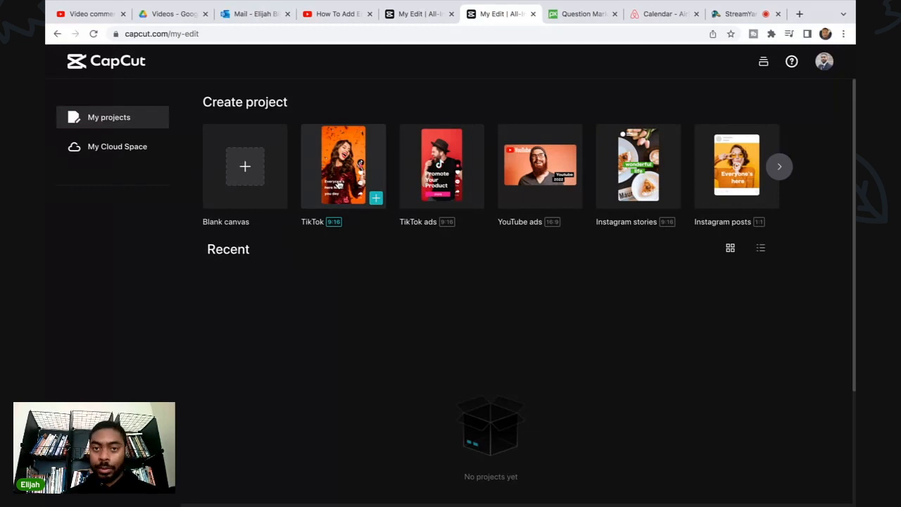
click(338, 185)
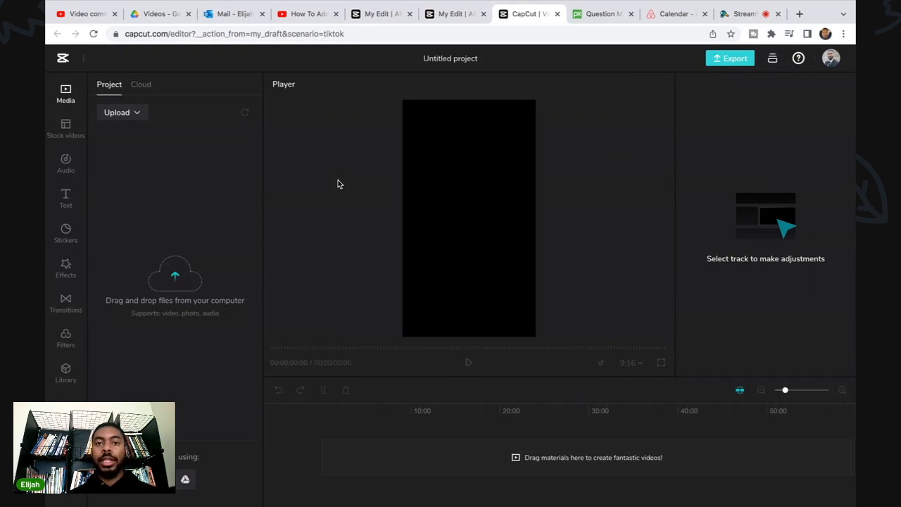
click(111, 115)
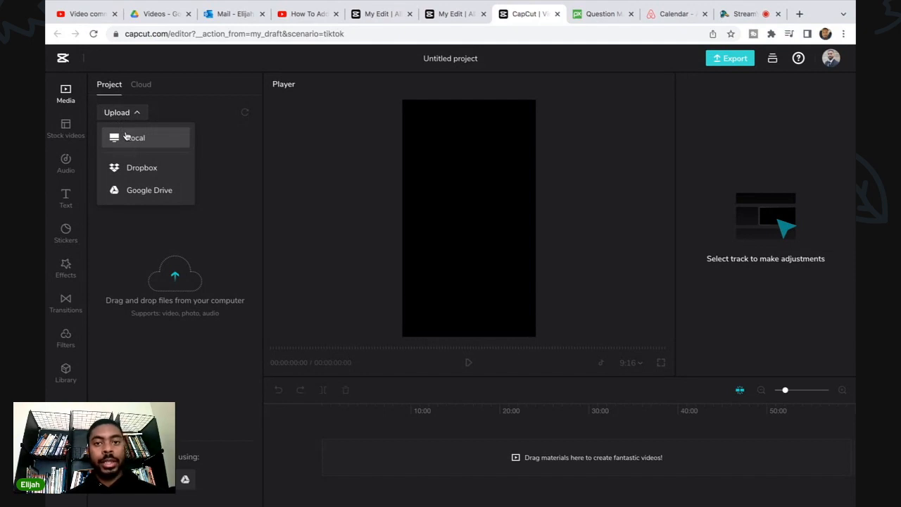
click(126, 137)
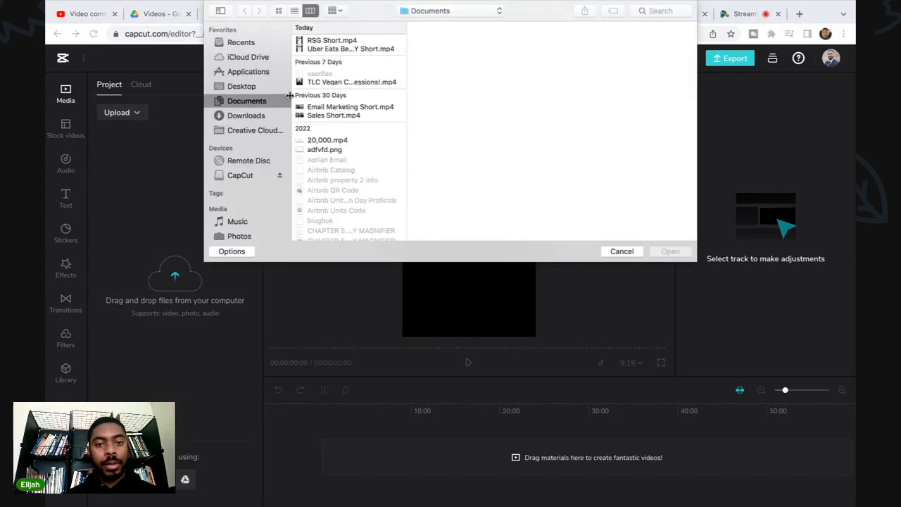
click(329, 41)
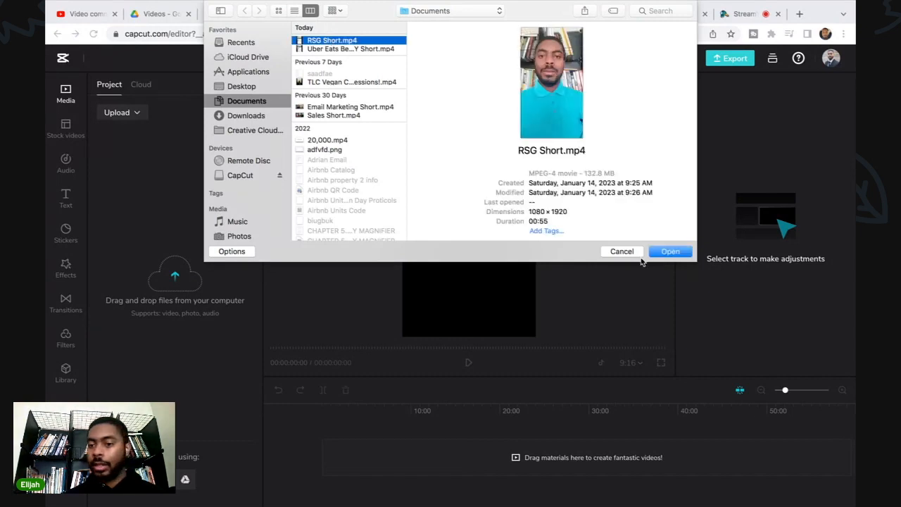
click(670, 251)
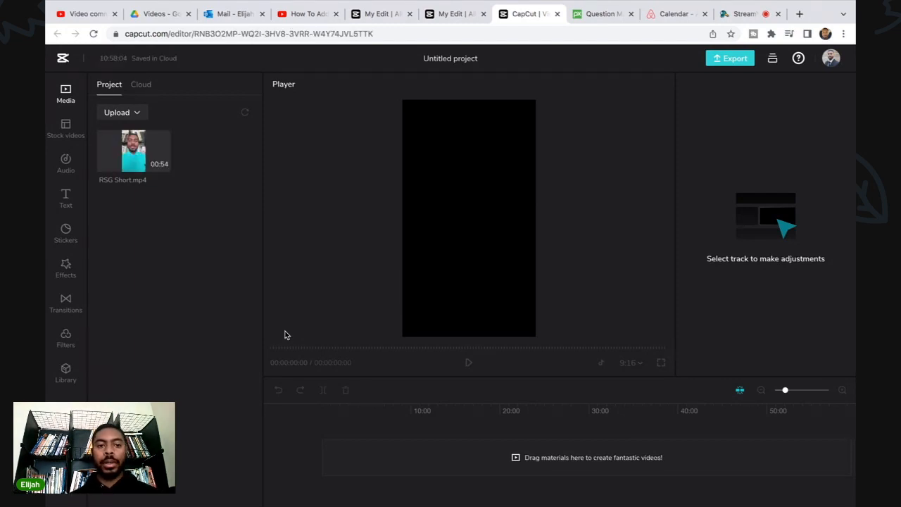
Place RSG Short.mp4 on the timeline and generate auto captions from its voice in American English.
mouse_move(109, 159)
drag(114, 157, 399, 464)
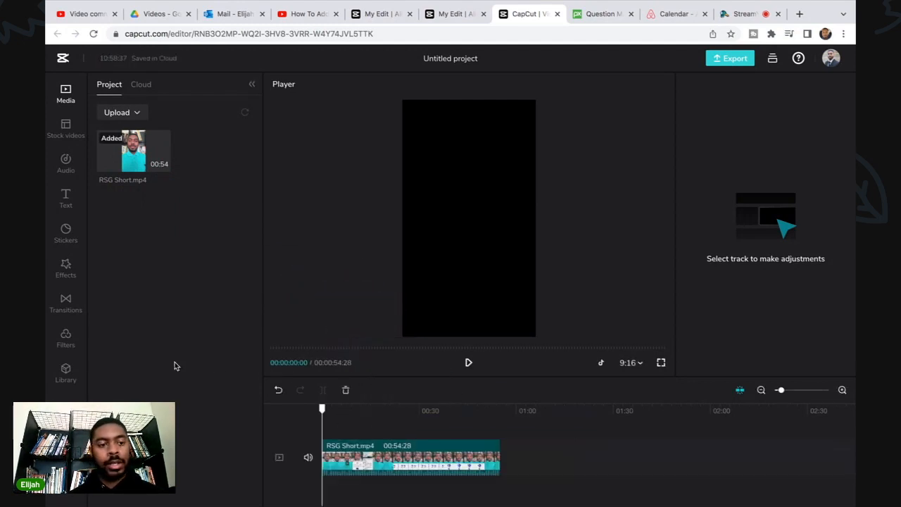
click(66, 200)
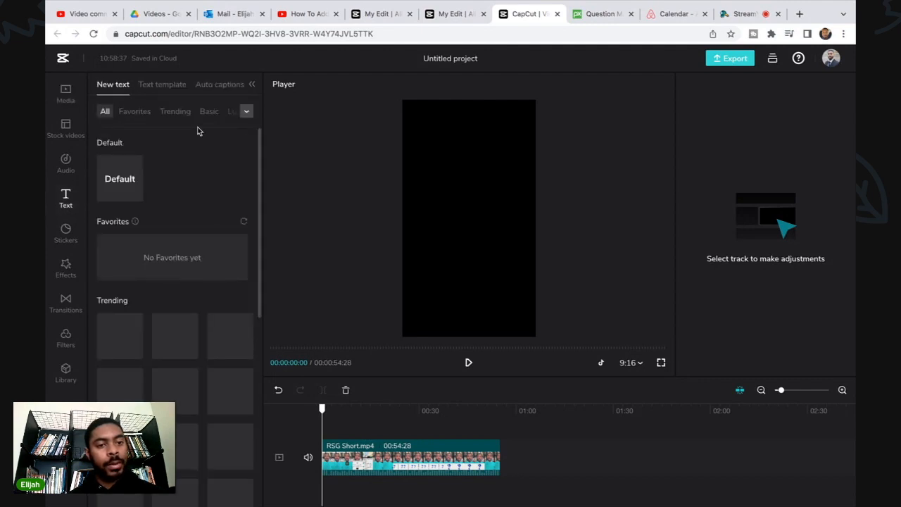
click(221, 85)
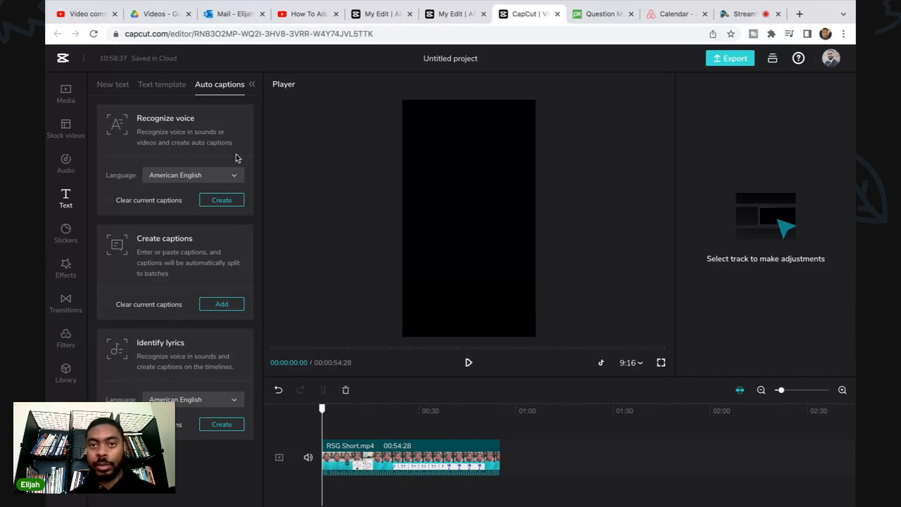
click(223, 200)
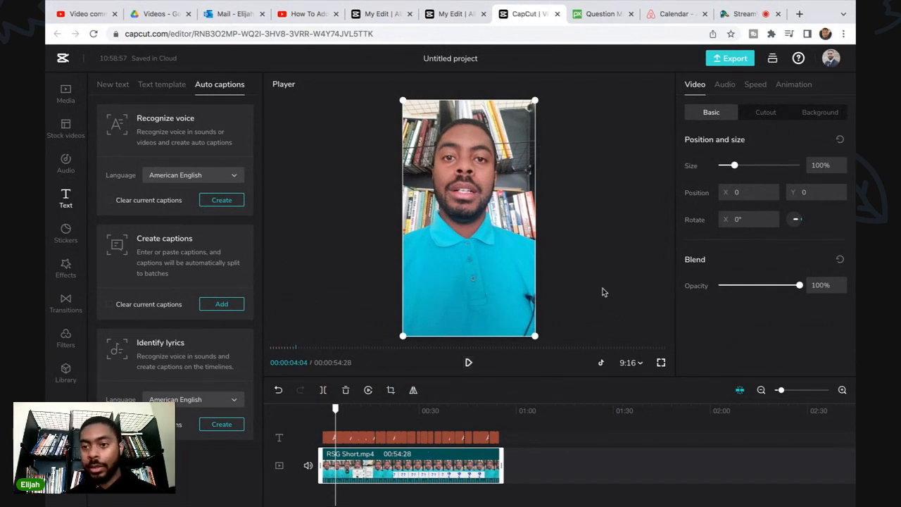
Style all captions with the white text, red outline preset and the Oswald font.
click(331, 440)
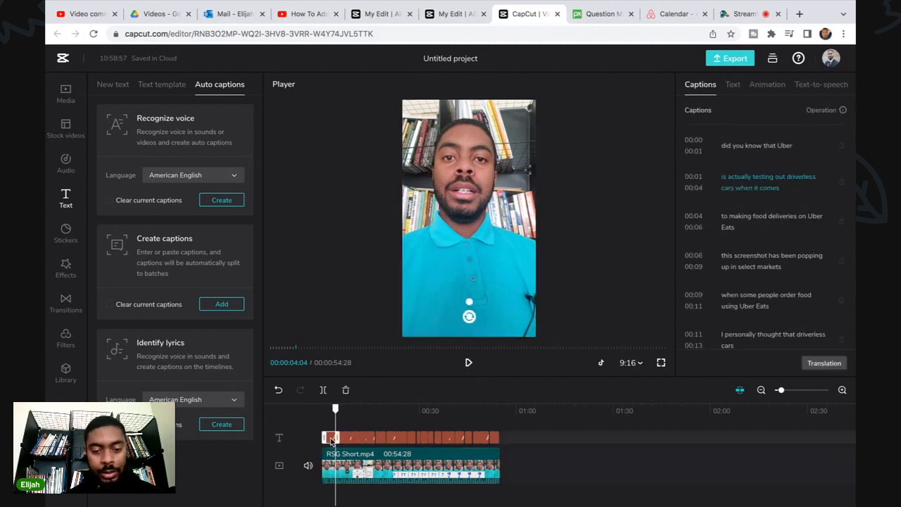
click(732, 86)
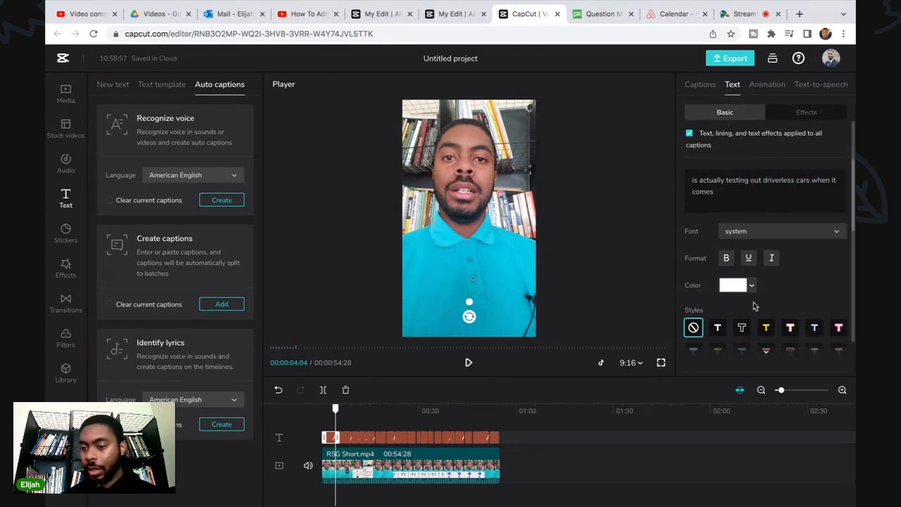
click(790, 328)
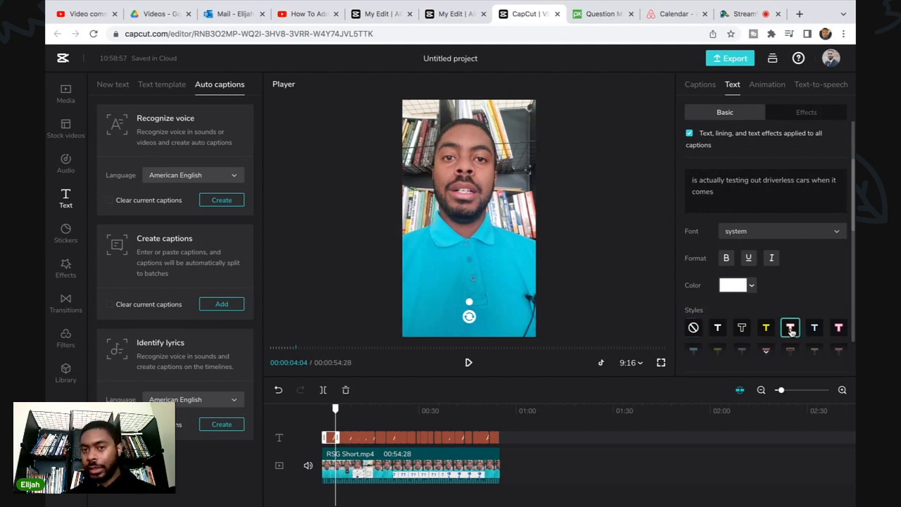
click(799, 235)
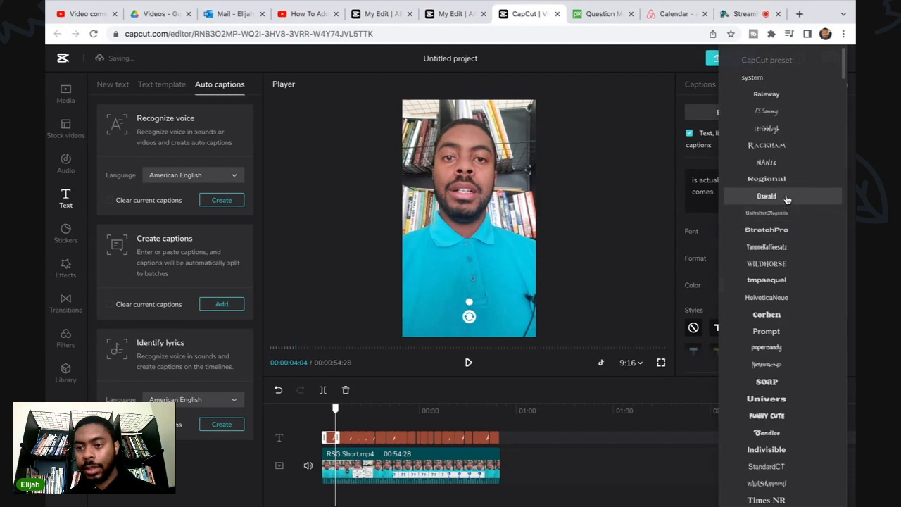
click(786, 198)
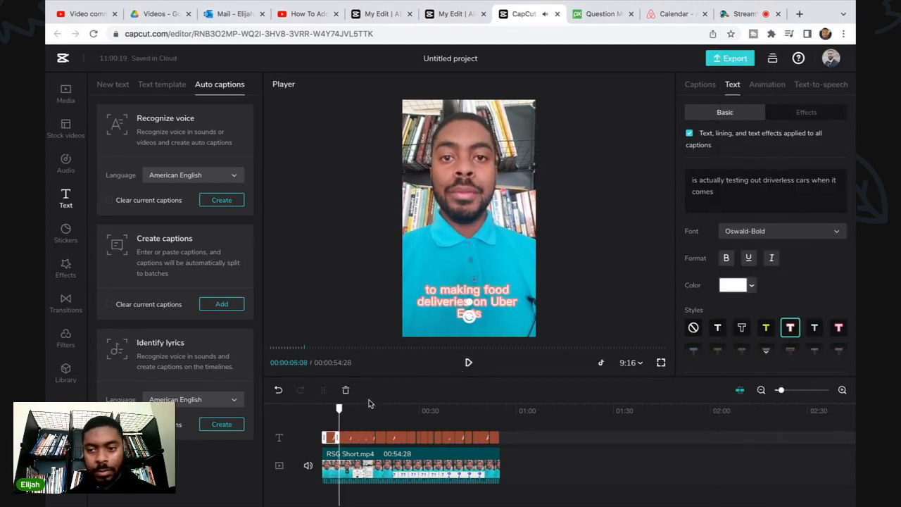
scroll(787, 266, down, 5)
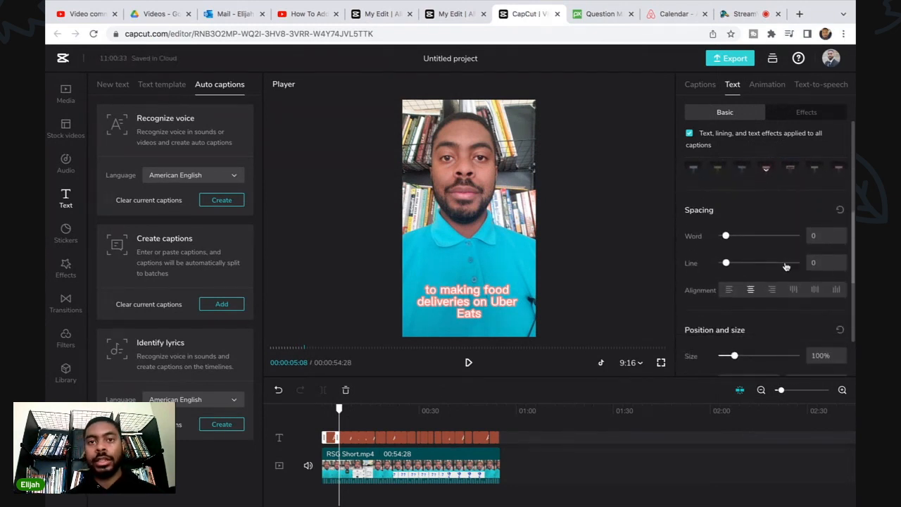
scroll(786, 266, down, 3)
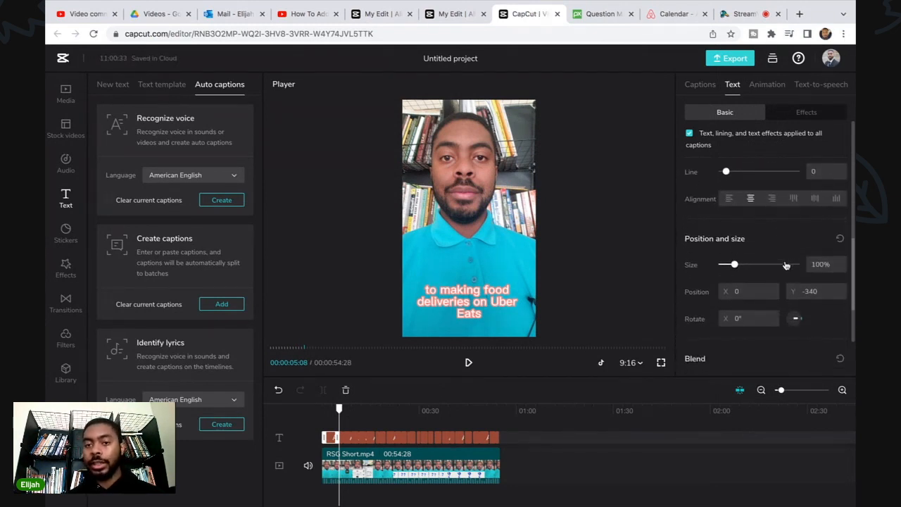
scroll(786, 265, up, 6)
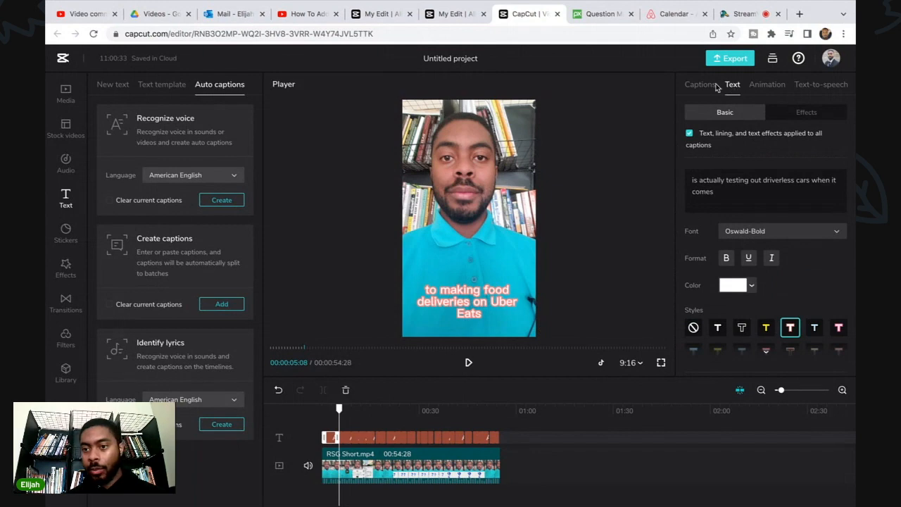
Review the captions and correct the 00:34 caption's second line to read "the gate code in".
click(705, 85)
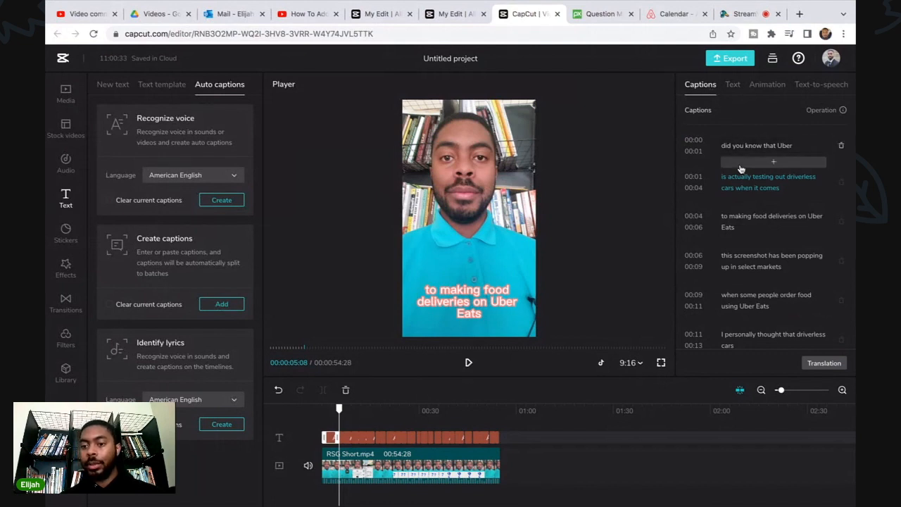
scroll(740, 169, down, 2)
scroll(740, 169, down, 5)
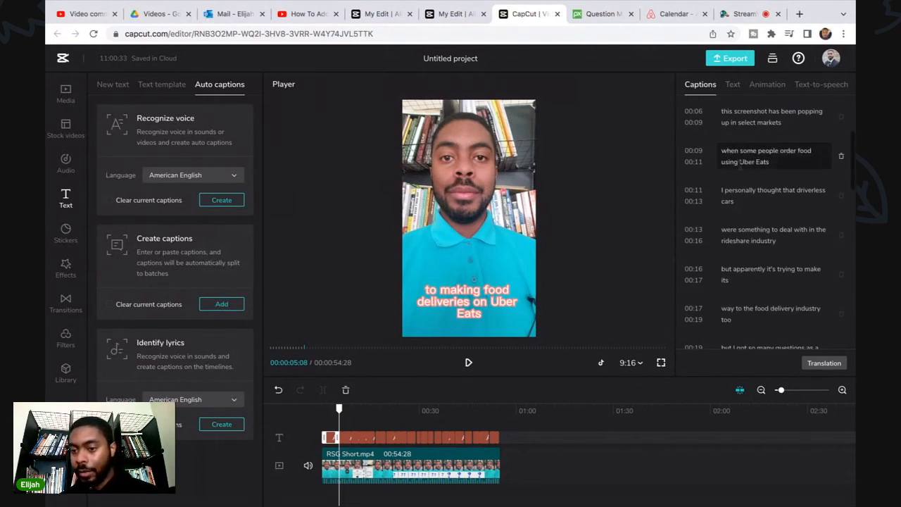
scroll(740, 162, down, 5)
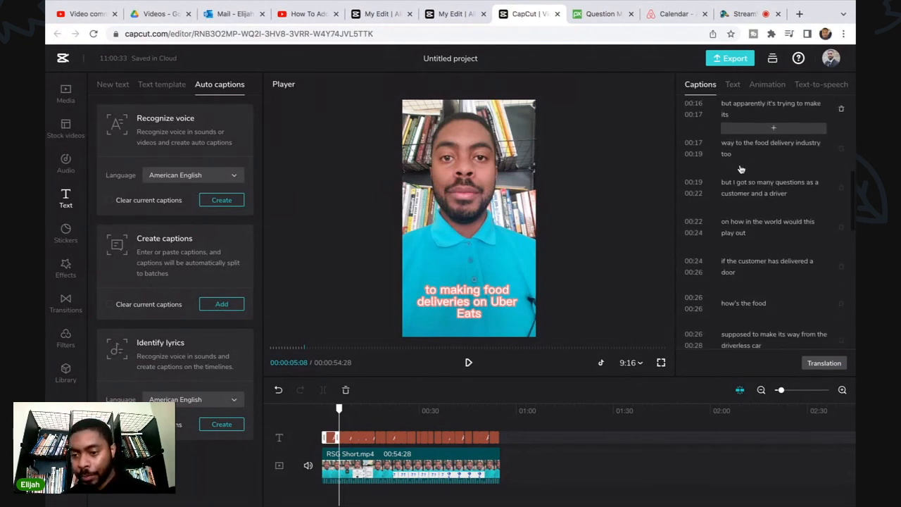
scroll(739, 164, down, 4)
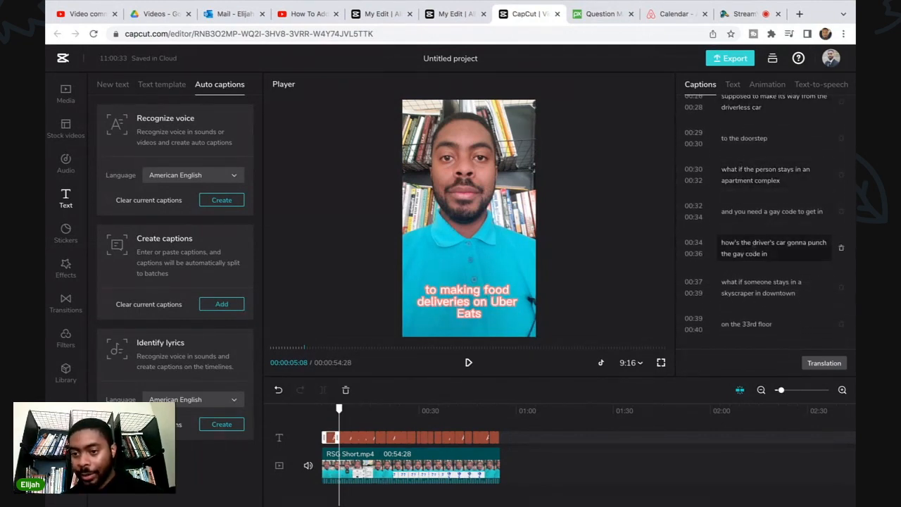
click(744, 252)
key(BackSpace)
text(te)
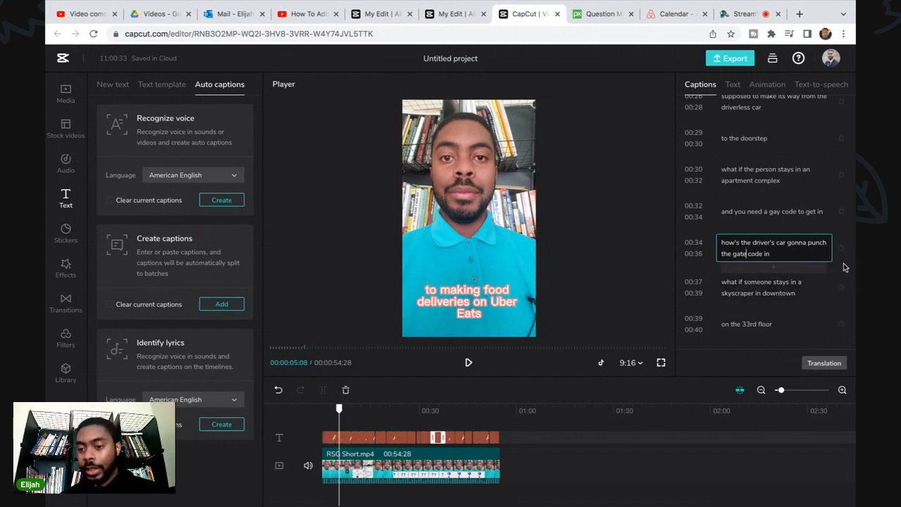
scroll(785, 266, down, 5)
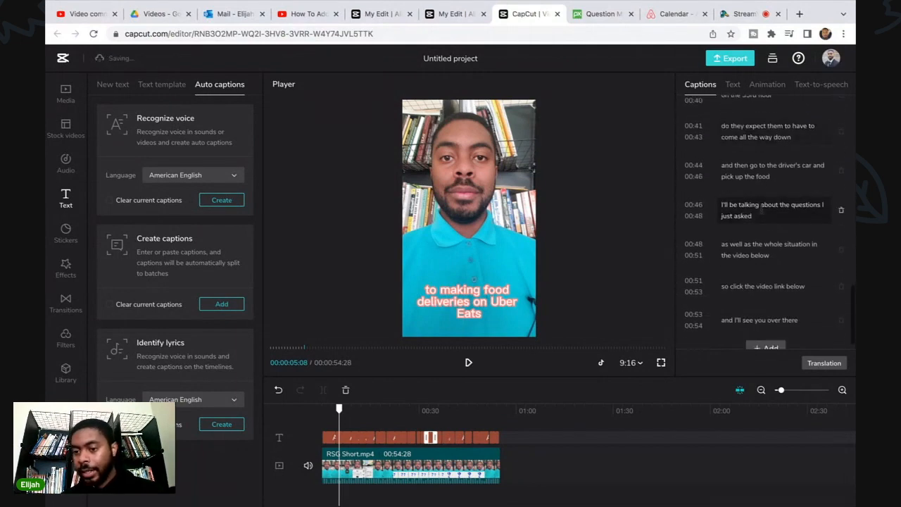
scroll(761, 209, down, 1)
Play the captioned video from about the 5-second mark to preview the styled captions, then pause it.
click(367, 420)
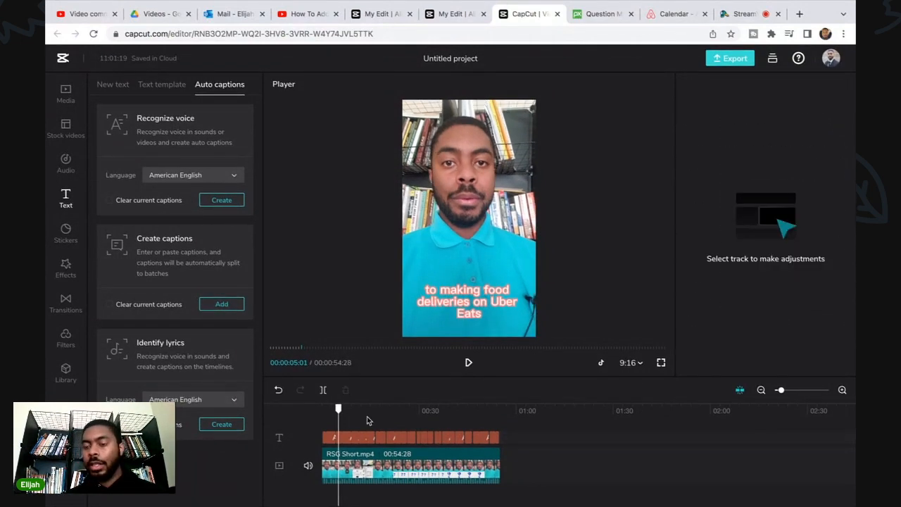
click(469, 363)
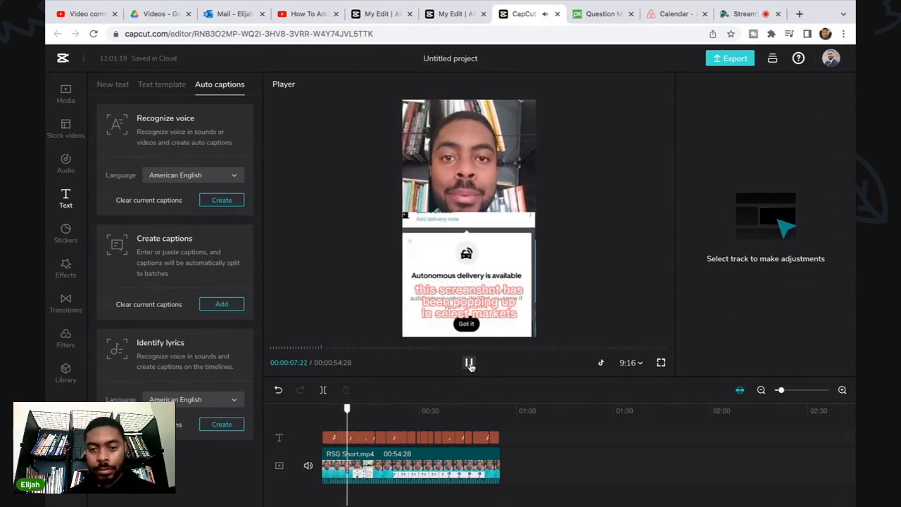
click(469, 363)
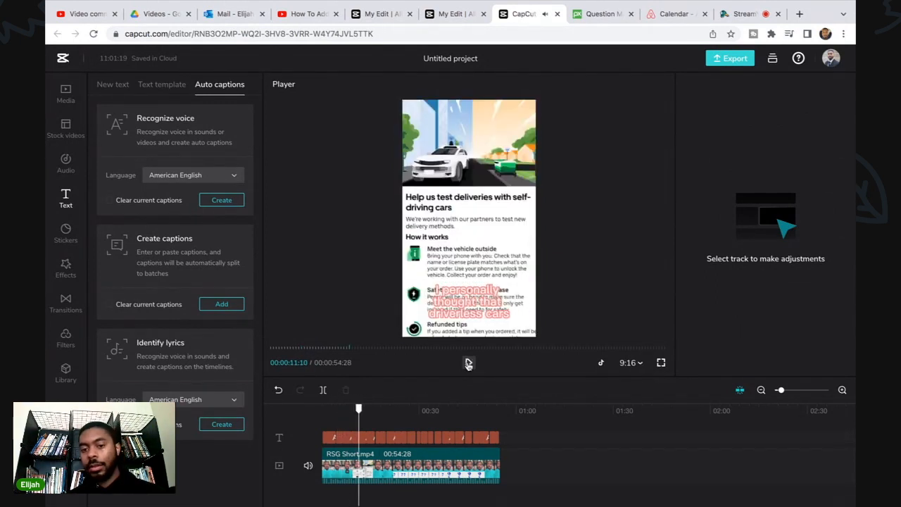
Export the video at 720p with the filename "RSG Short 1" and download it to the computer.
click(734, 60)
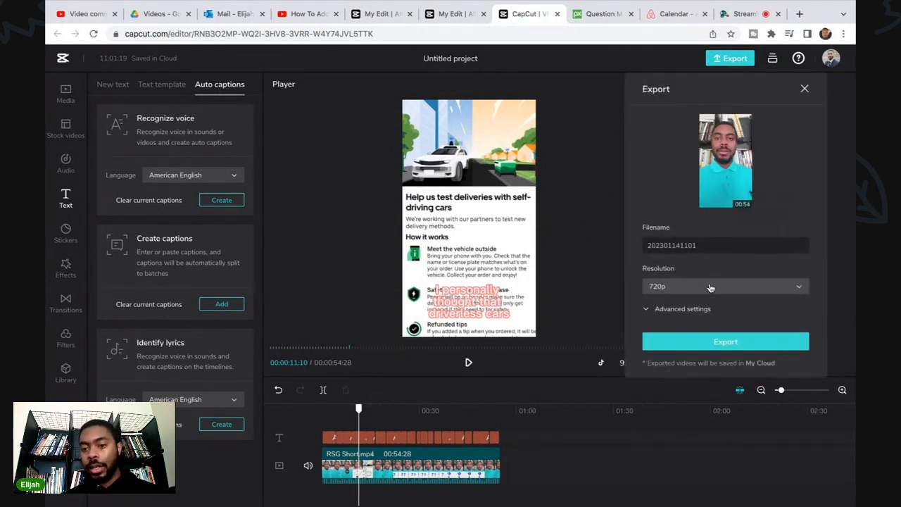
double_click(709, 245)
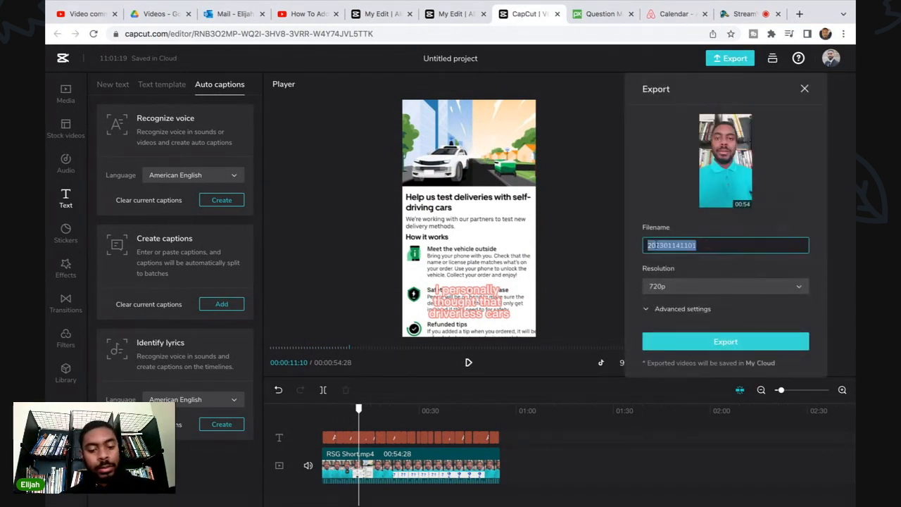
text(RSG Sh)
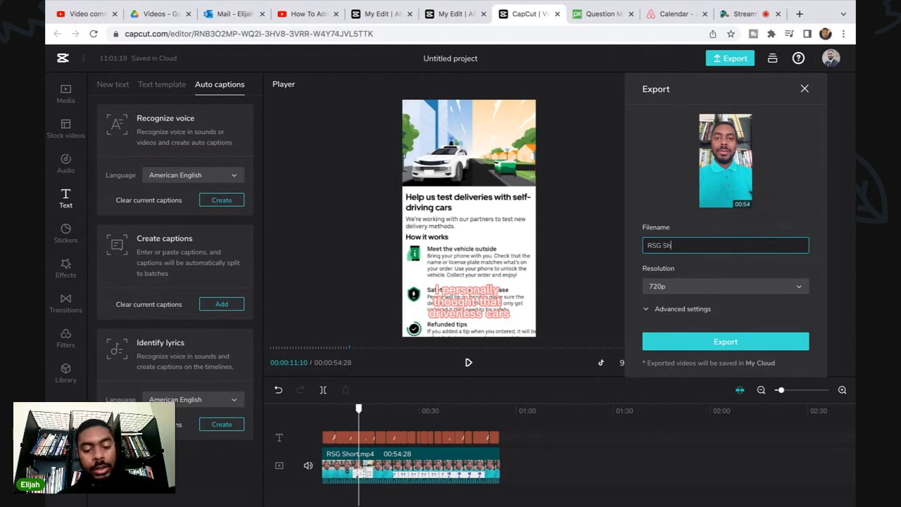
text(ort 1)
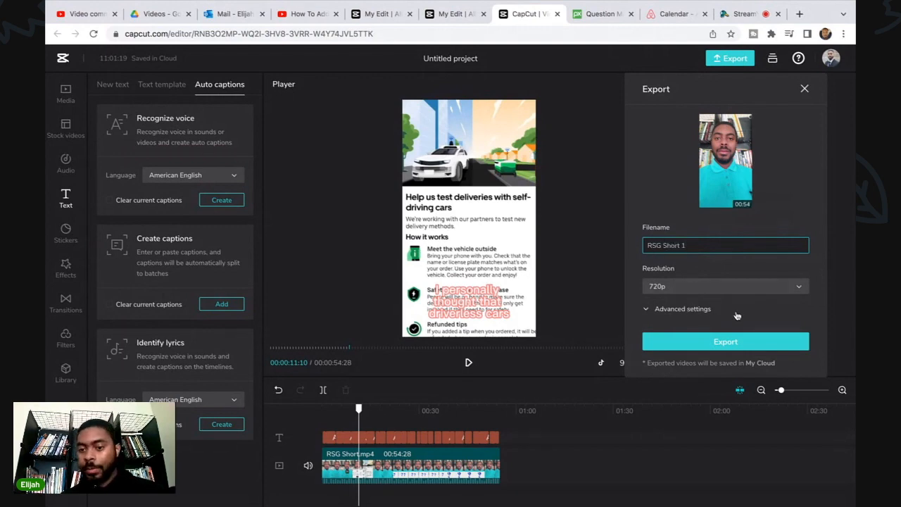
click(752, 342)
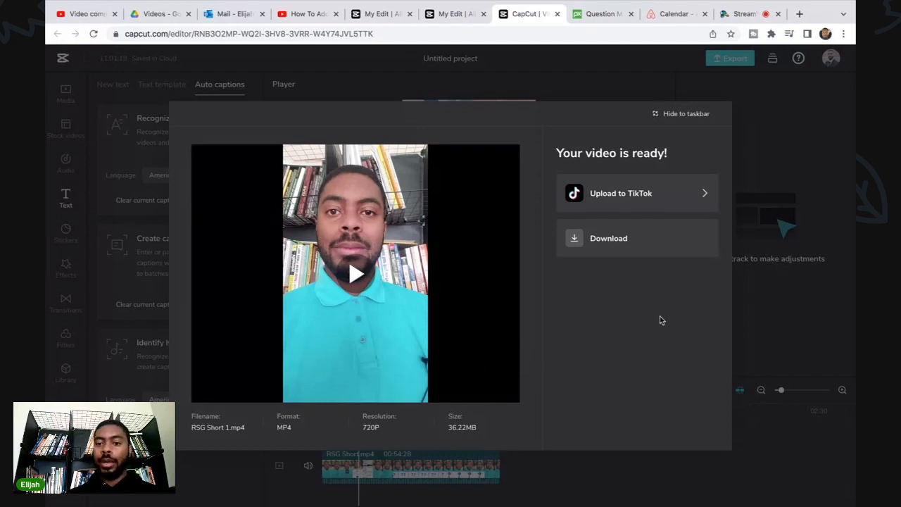
click(629, 243)
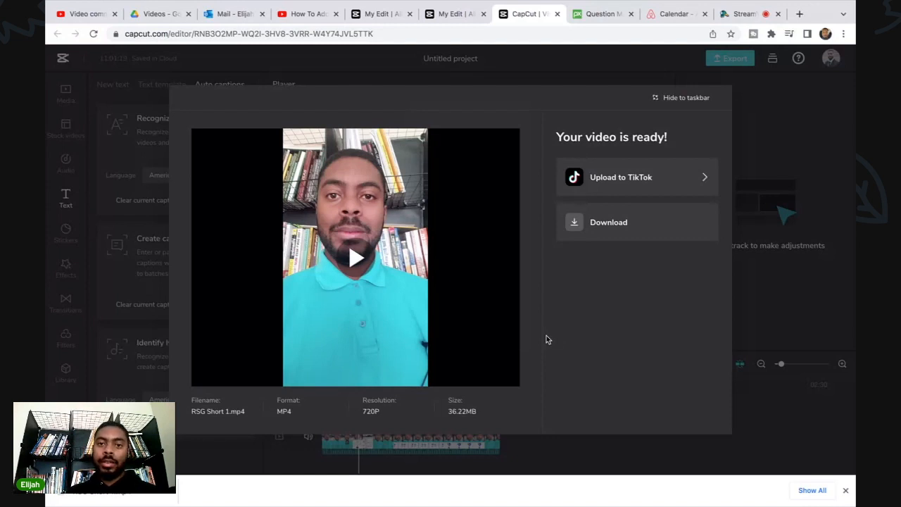
Open the downloaded RSG Short 1.mp4 in QuickTime Player and play a few seconds to check the captions.
click(105, 492)
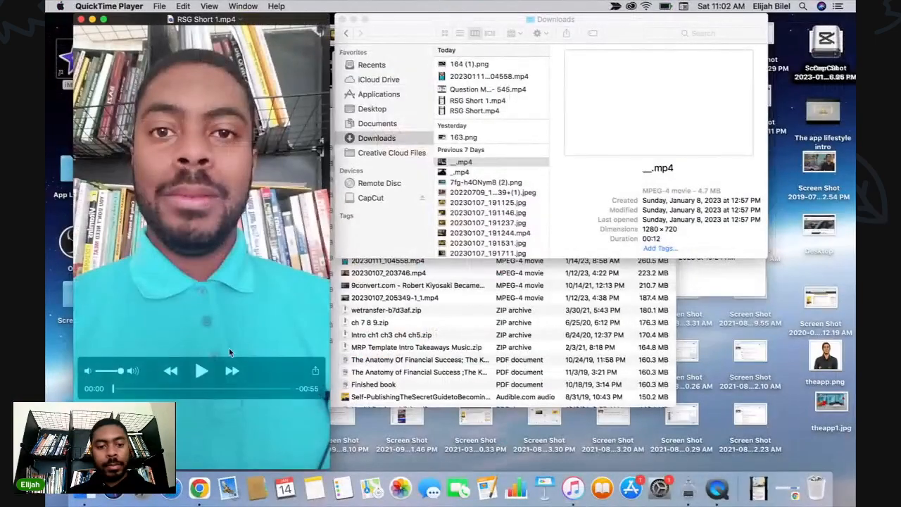
click(202, 371)
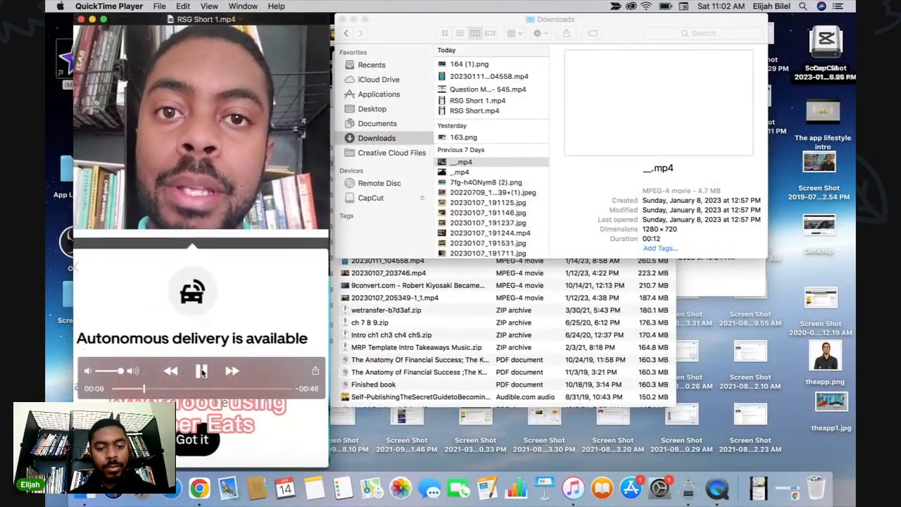
click(202, 371)
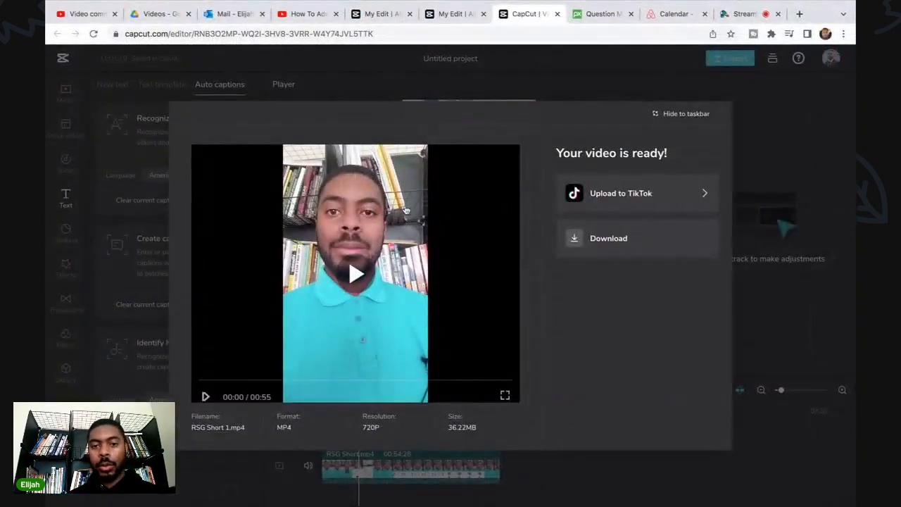